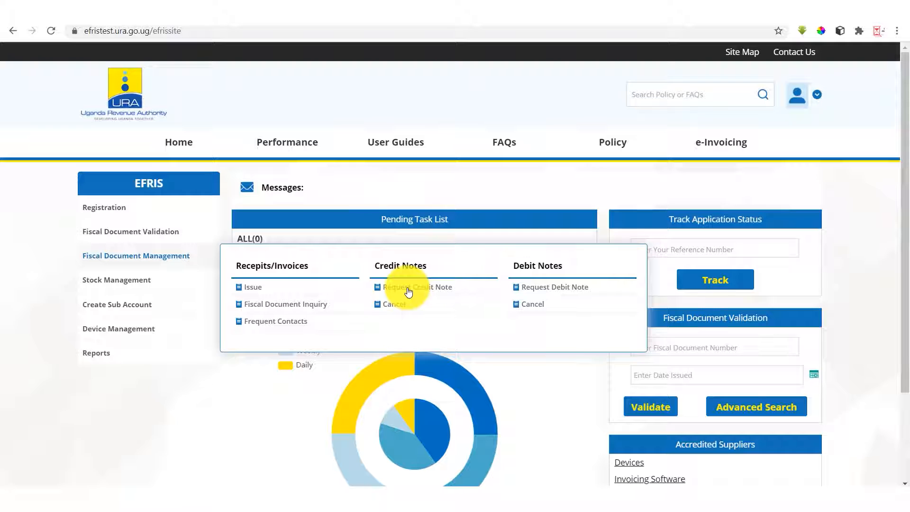
Start a new credit note request against the 22,000,000 invoice issued on 15/07/2020
left_click(409, 292)
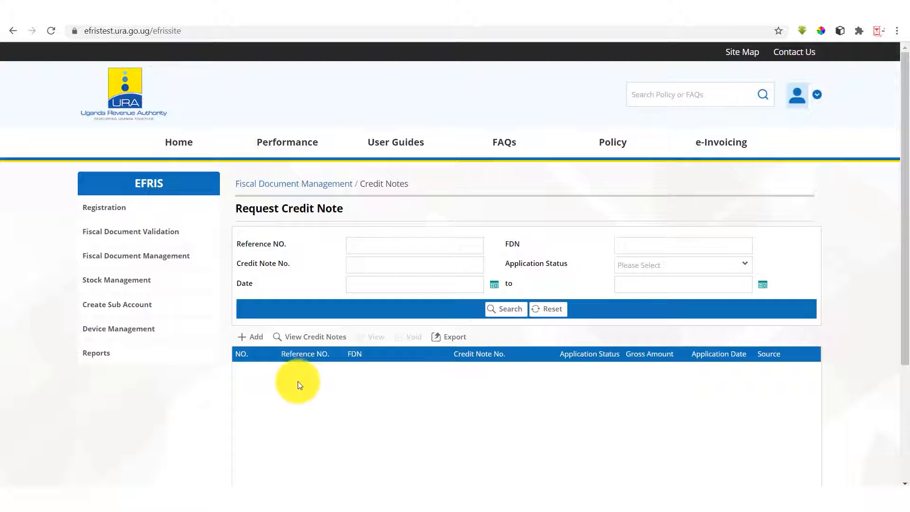
left_click(255, 336)
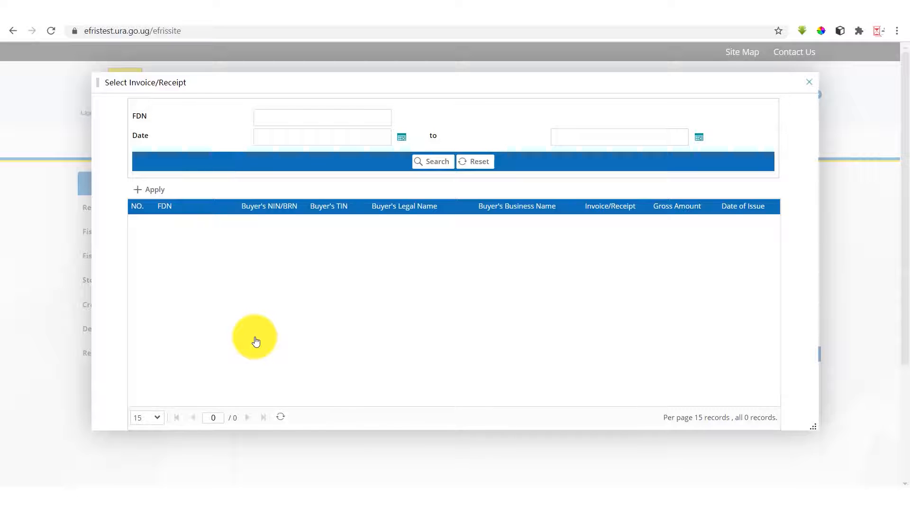
left_click(432, 164)
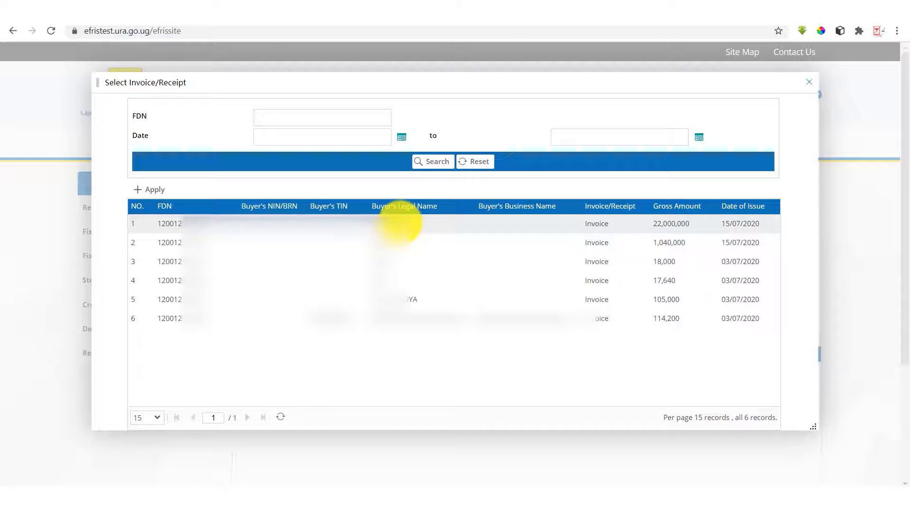
left_click(367, 223)
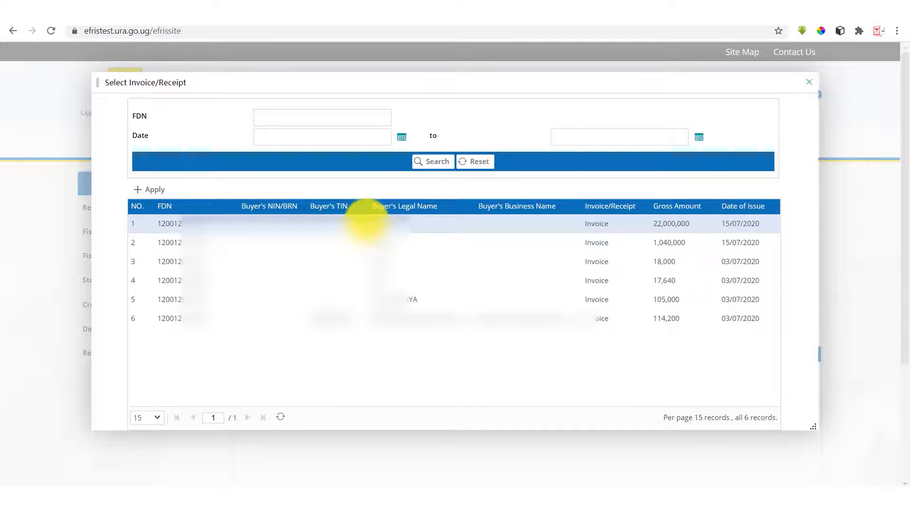
left_click(157, 190)
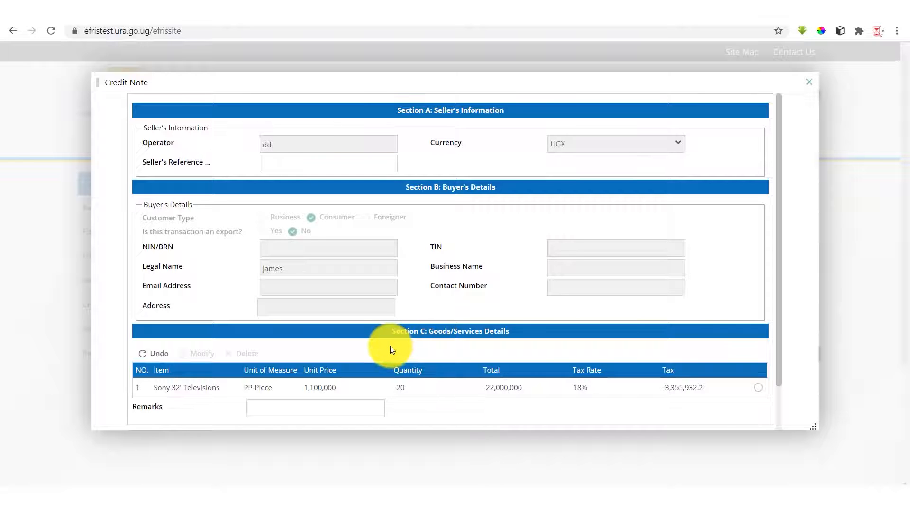
Modify the Sony 32' Televisions line to a quantity of -5, check its tax details and save the change
left_click(345, 393)
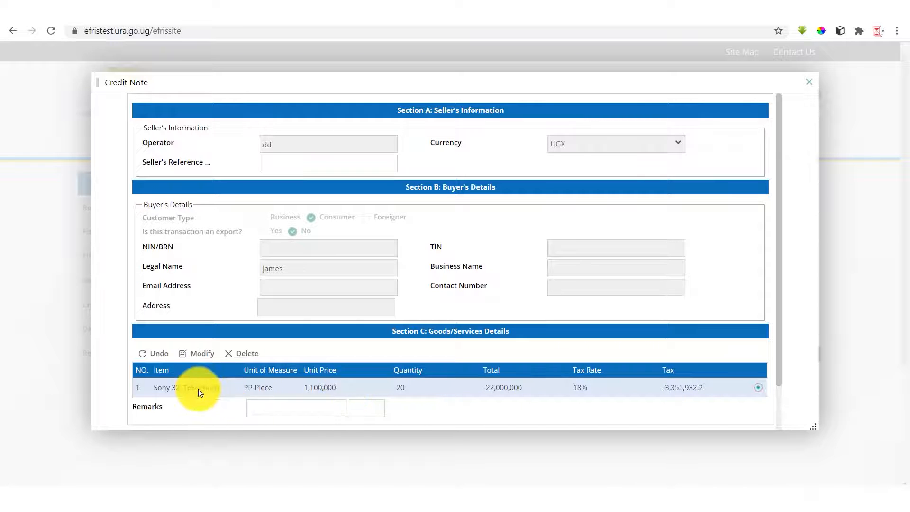
left_click(206, 353)
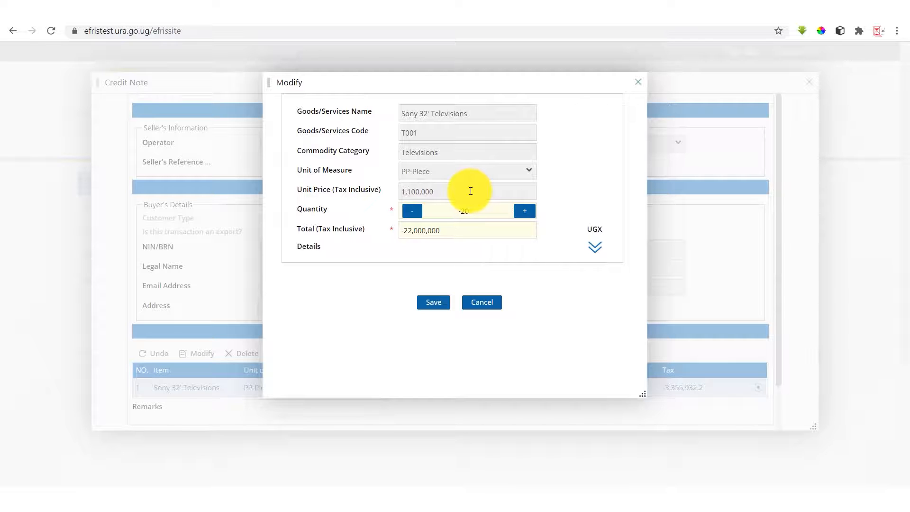
left_click(411, 212)
left_click(411, 212)
left_click(412, 212)
left_click(411, 211)
left_click(411, 211)
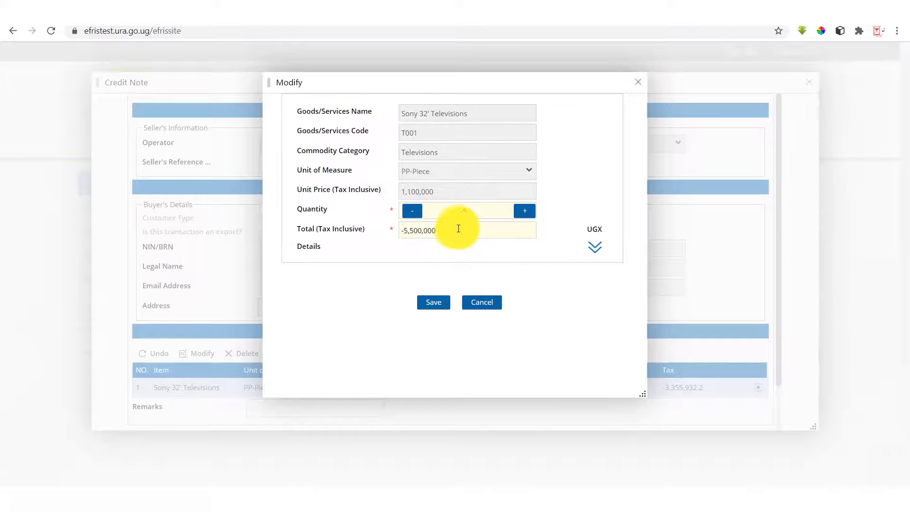
left_click(597, 251)
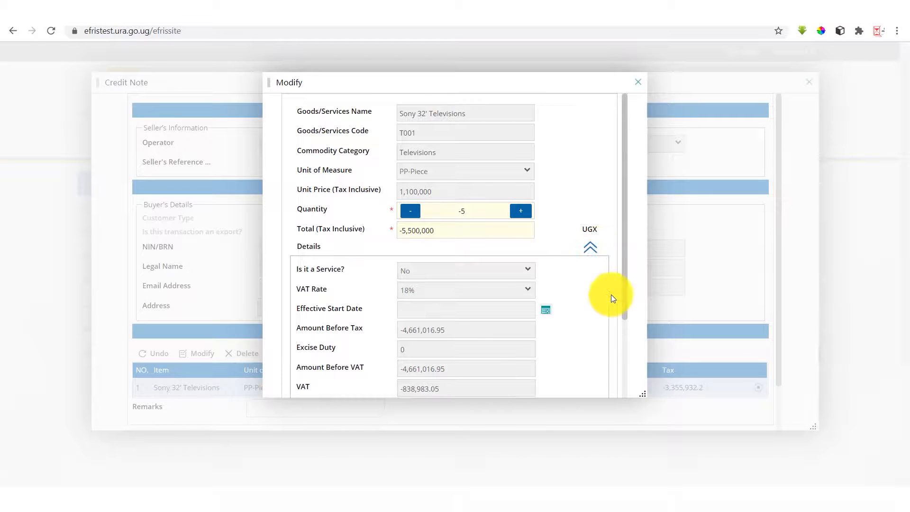
left_click(624, 379)
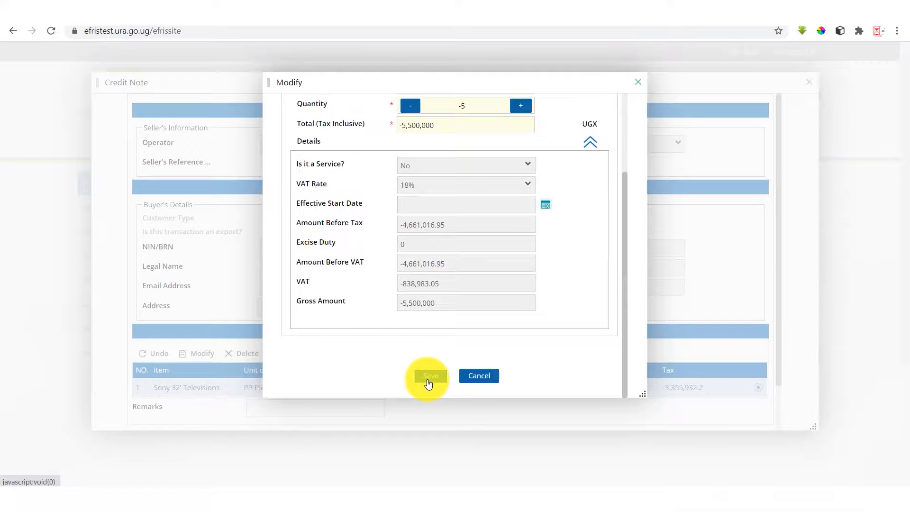
left_click(428, 377)
left_click(455, 266)
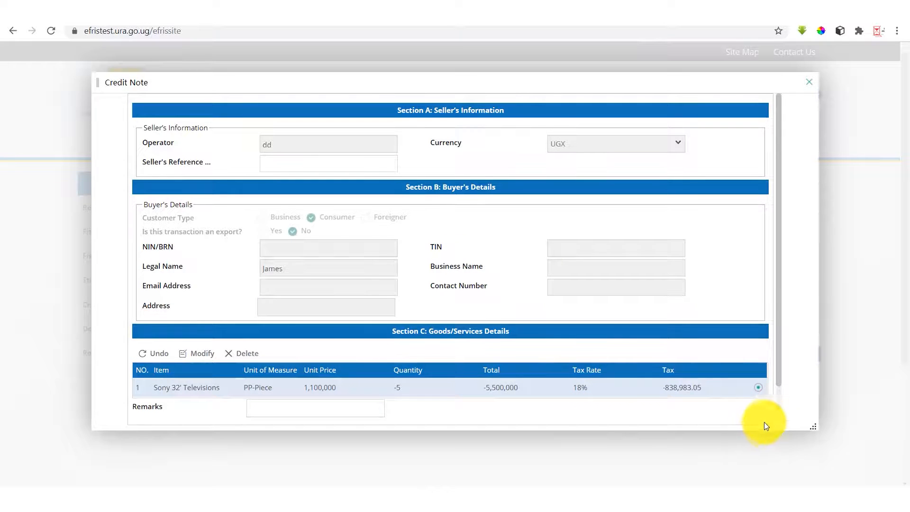
Continue to the payment and reasons part of the credit note and choose "Cancellation of the purchase." as the reason
scroll(778, 420, "down", 2)
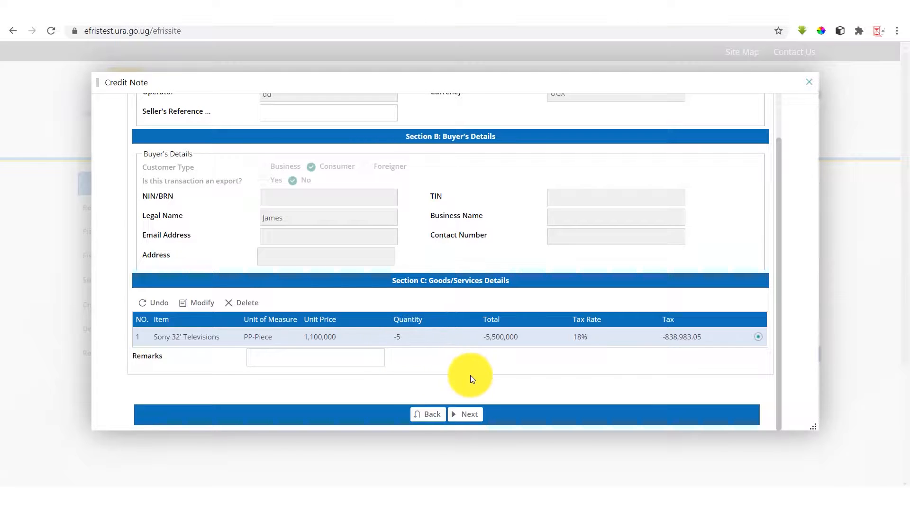
left_click(468, 415)
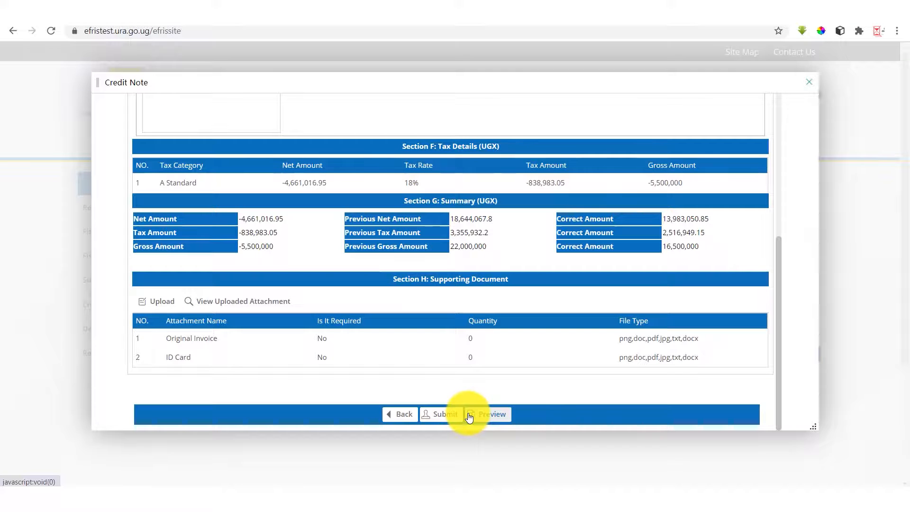
left_click(778, 120)
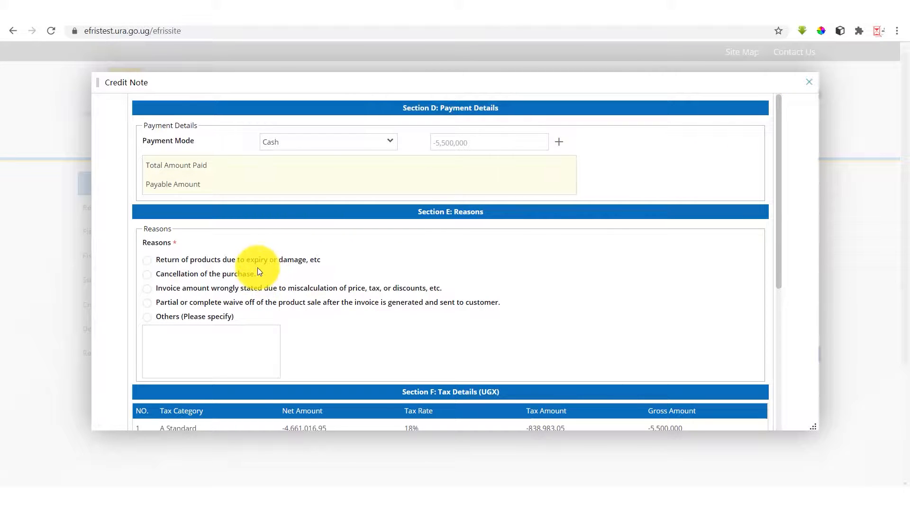
left_click(147, 318)
left_click(154, 332)
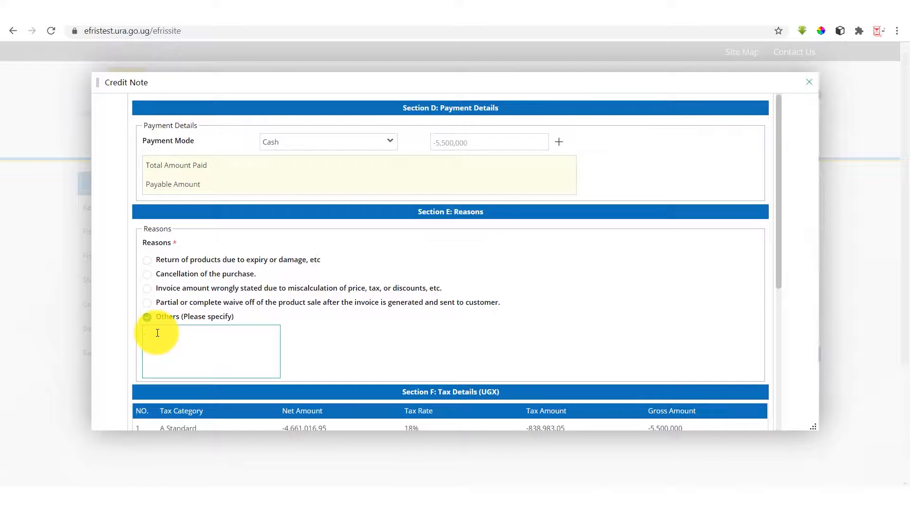
left_click(150, 279)
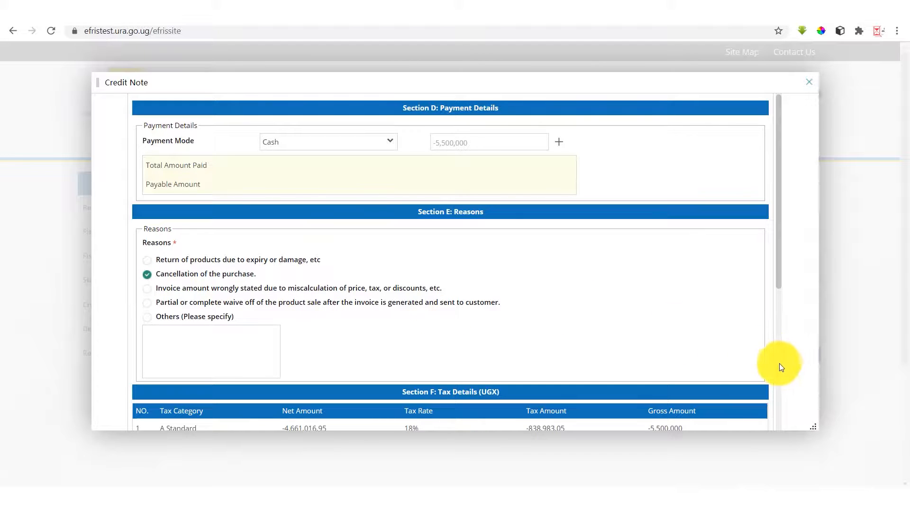
Attach "3 RESEARCH BULLETIN 2018_20 Vol. II.docx" from the Videos > Captures folder as the Original Invoice supporting document
scroll(778, 370, "down", 5)
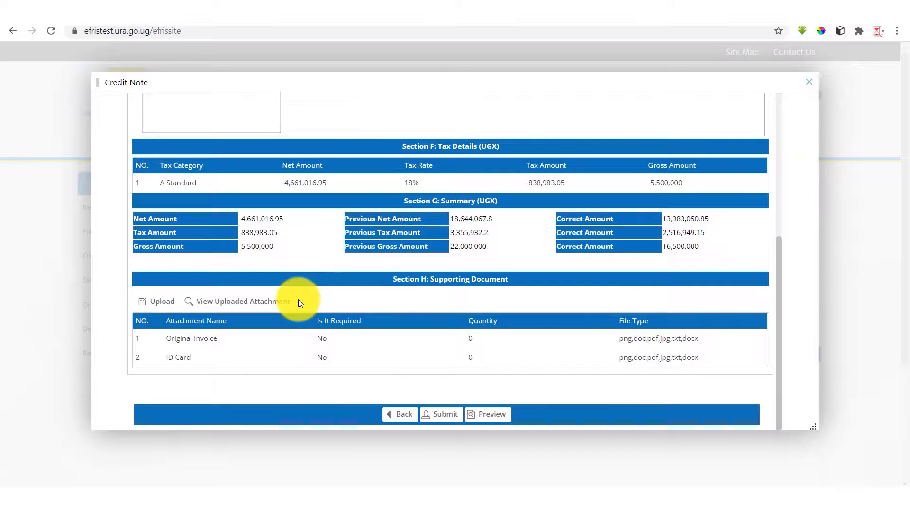
left_click(337, 345)
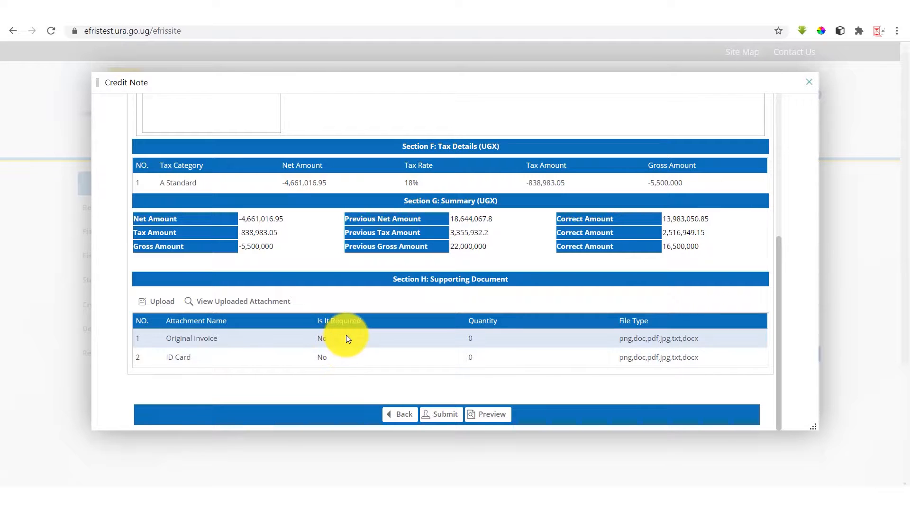
left_click(152, 304)
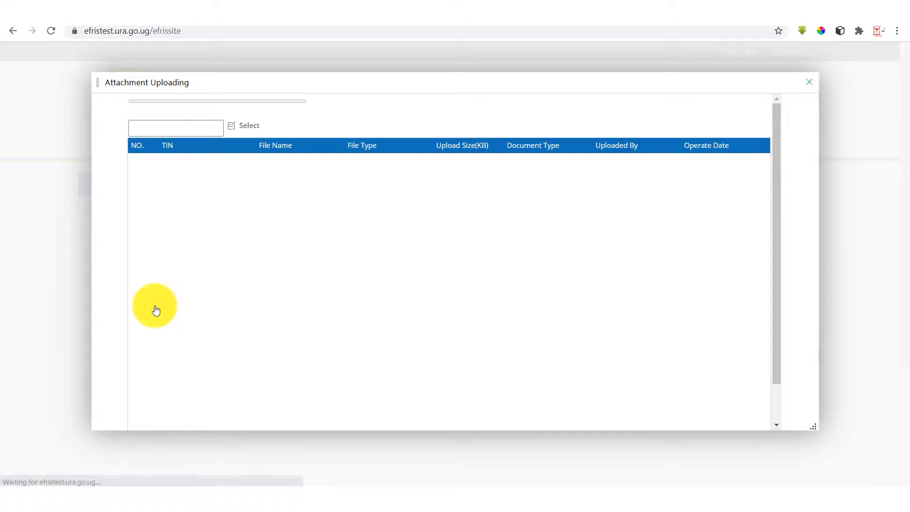
left_click(255, 129)
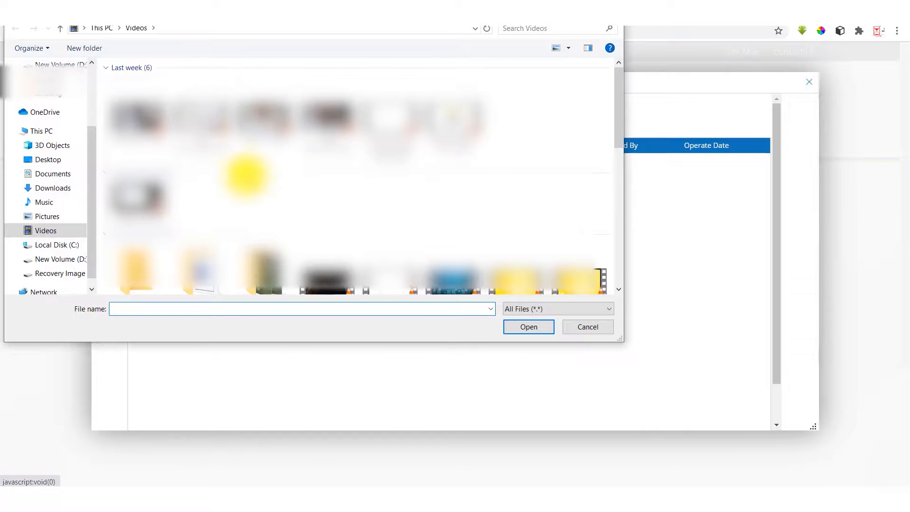
double_click(203, 268)
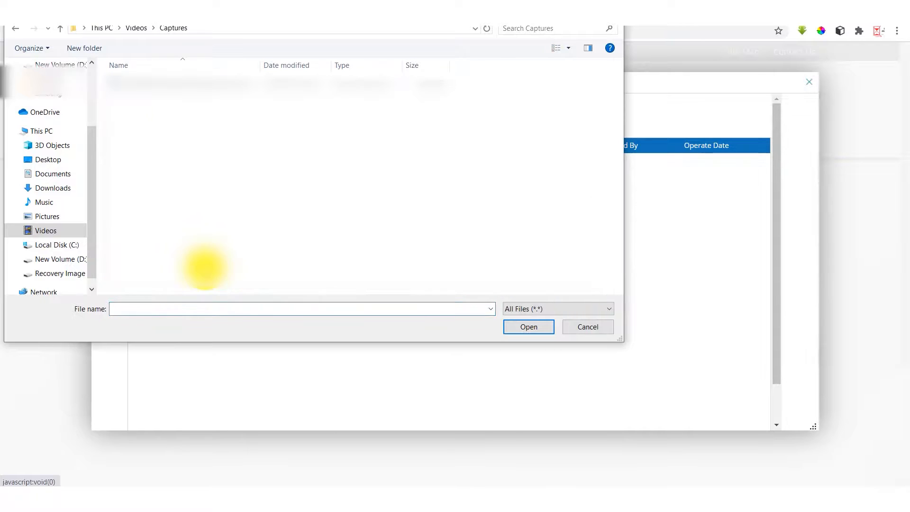
left_click(204, 82)
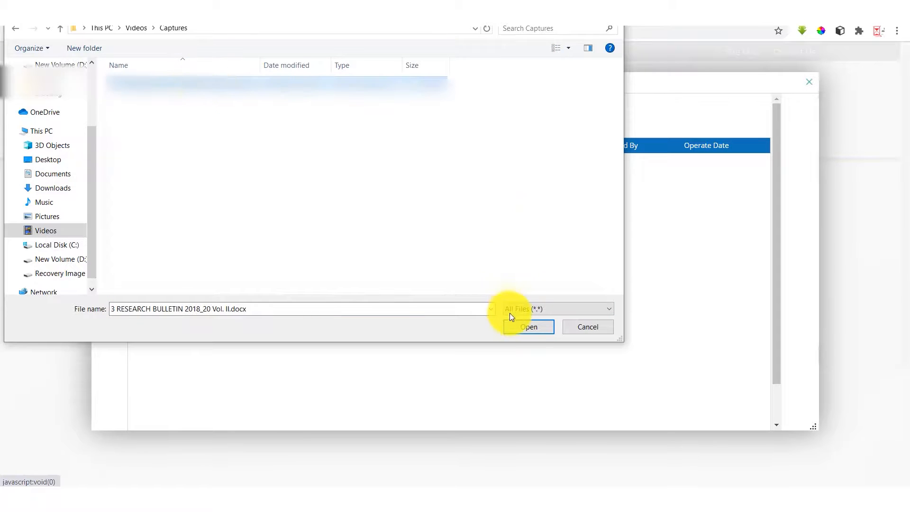
left_click(528, 328)
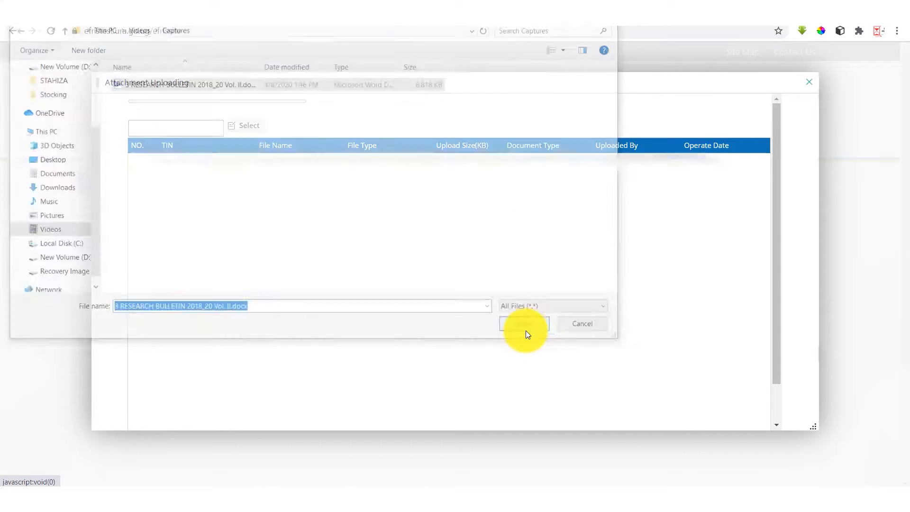
left_click(289, 132)
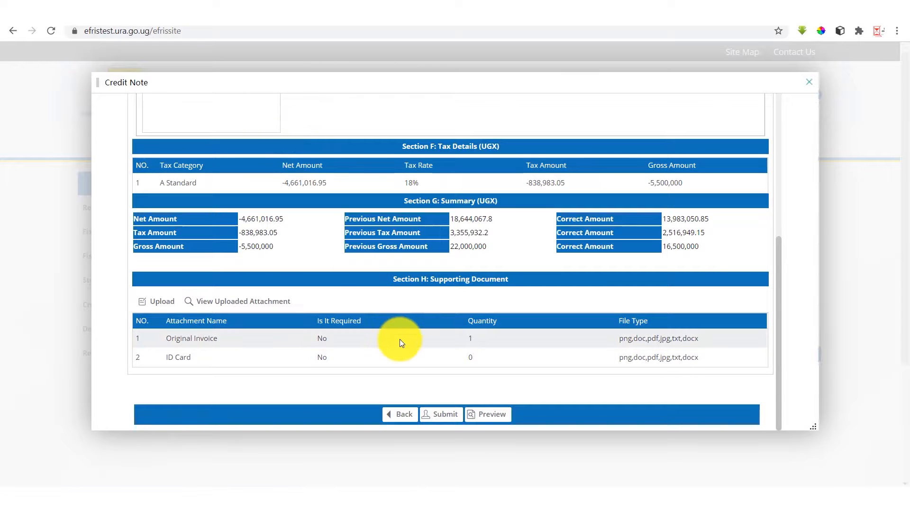
left_click(470, 332)
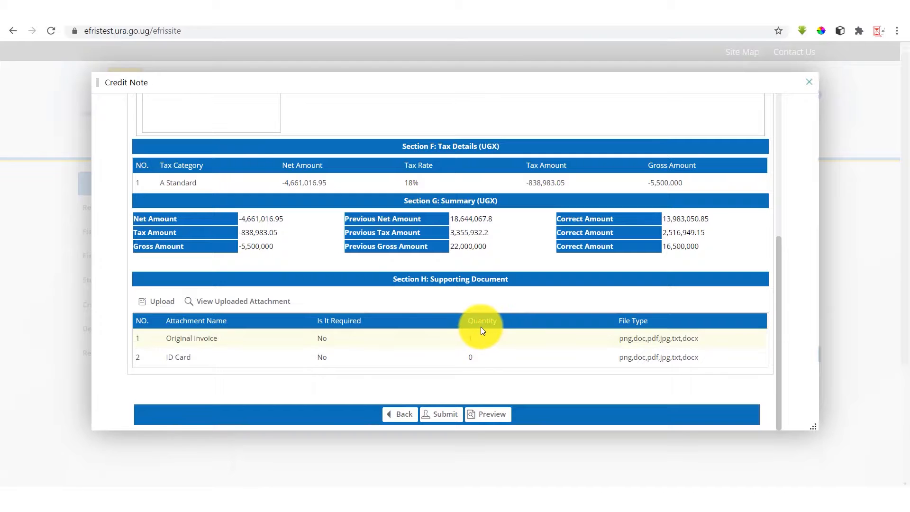
Preview the credit note through to its end and close the preview
left_click(491, 414)
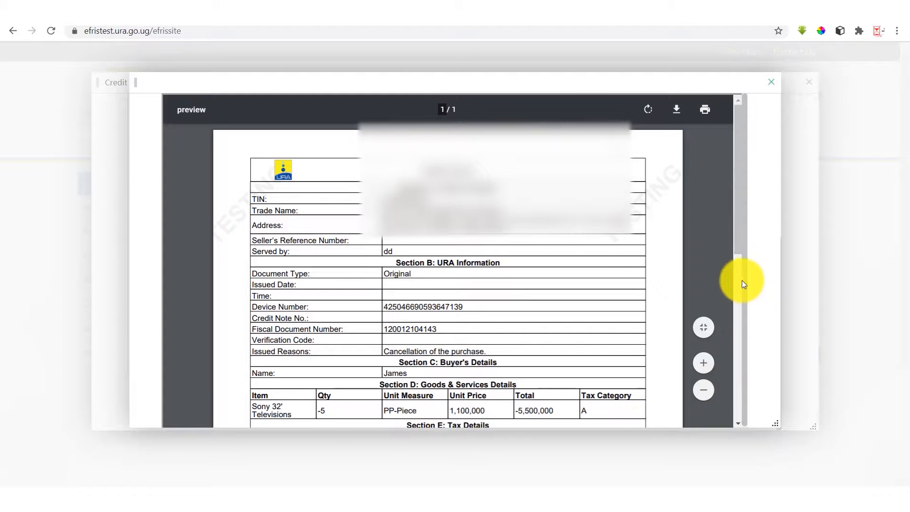
left_click(735, 298)
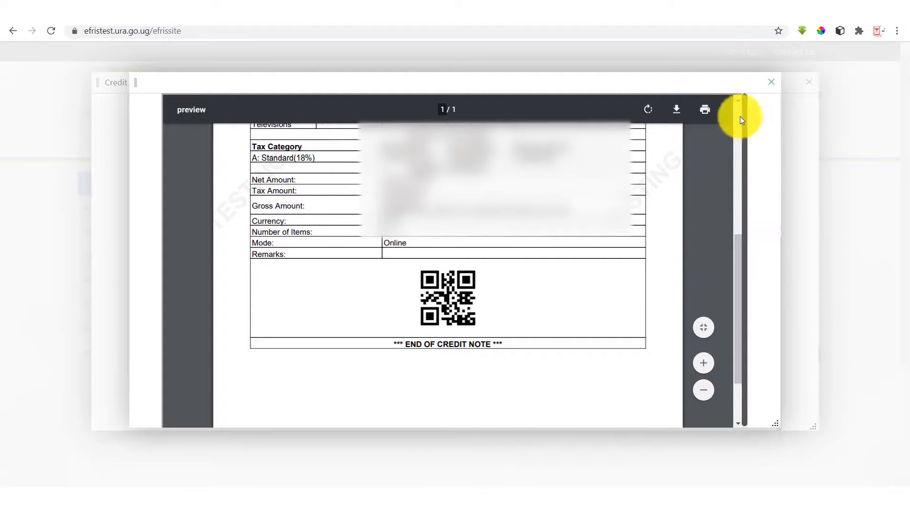
left_click(771, 81)
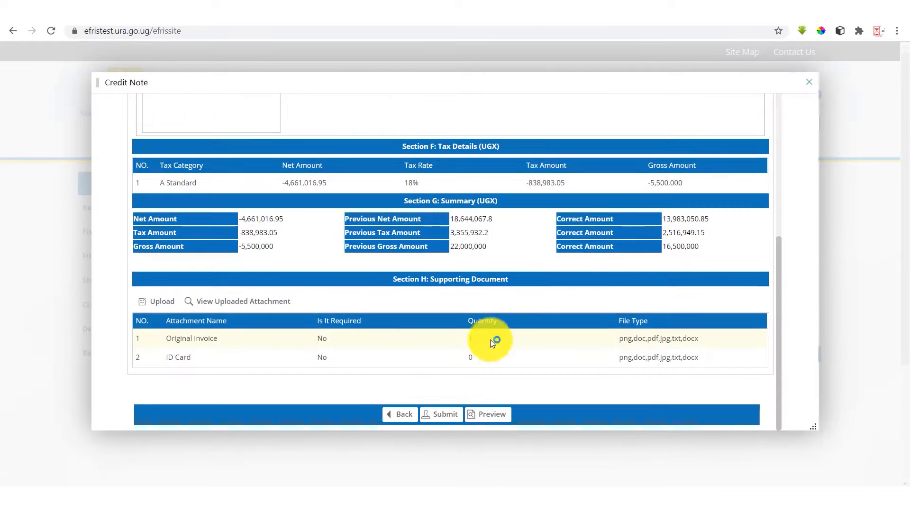
Submit the credit note request and confirm the submission
left_click(441, 418)
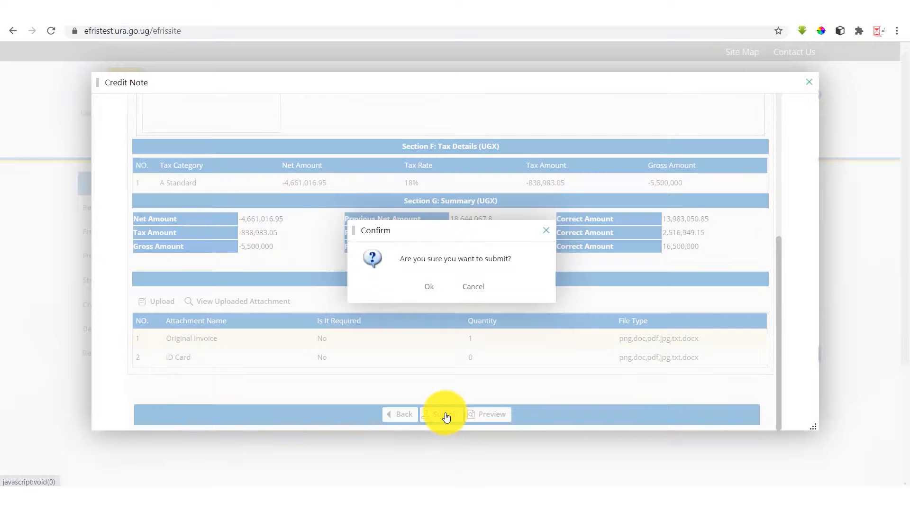
left_click(427, 286)
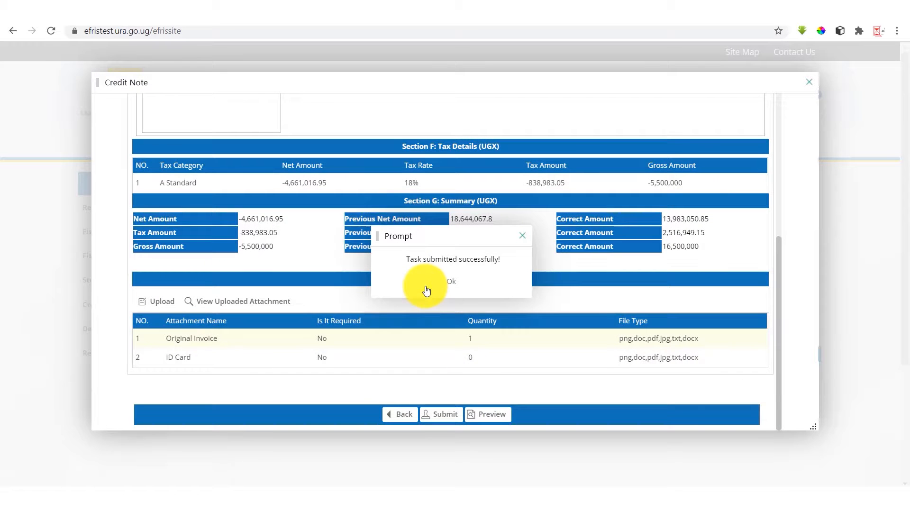
left_click(461, 287)
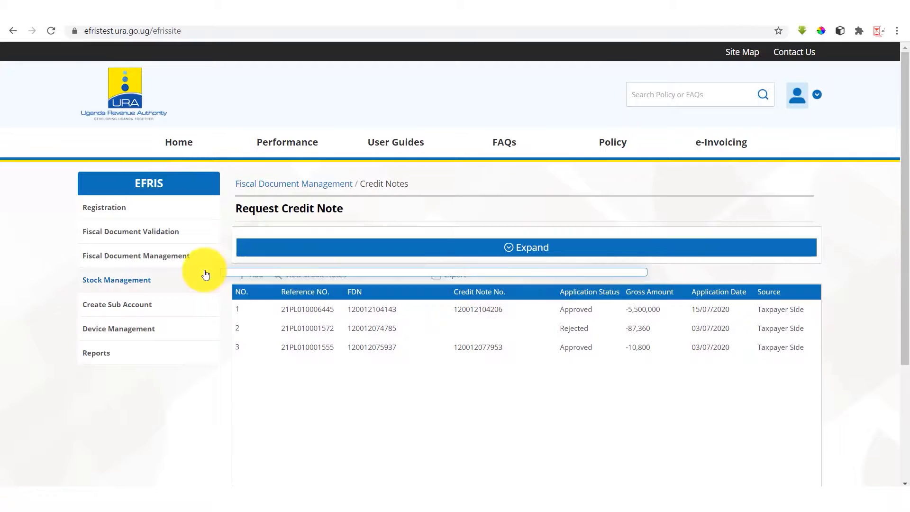
Search the credit note requests without filters and open the details of the -5,500,000 request dated 15/07/2020
mouse_move(171, 258)
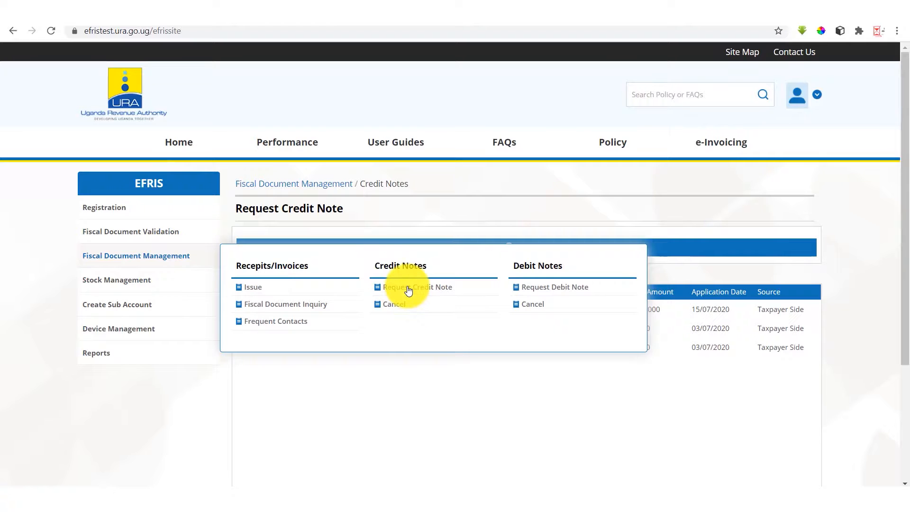
left_click(409, 288)
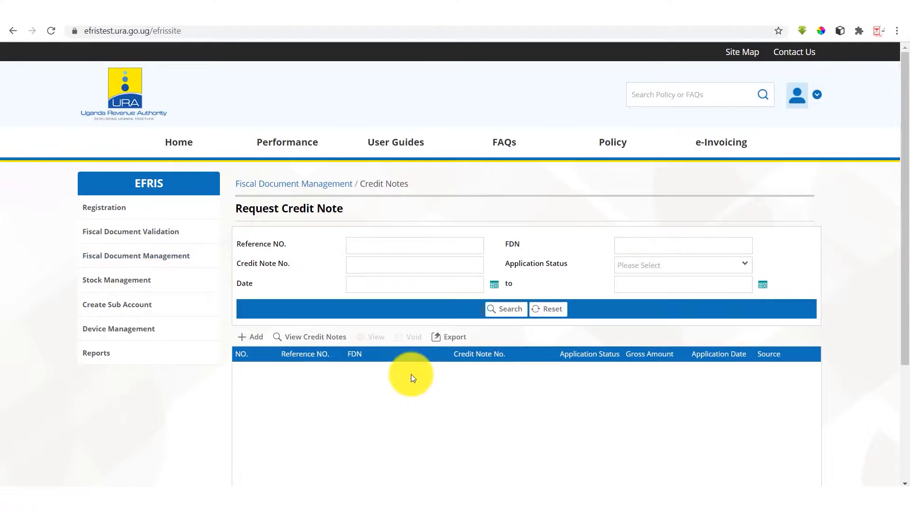
left_click(502, 314)
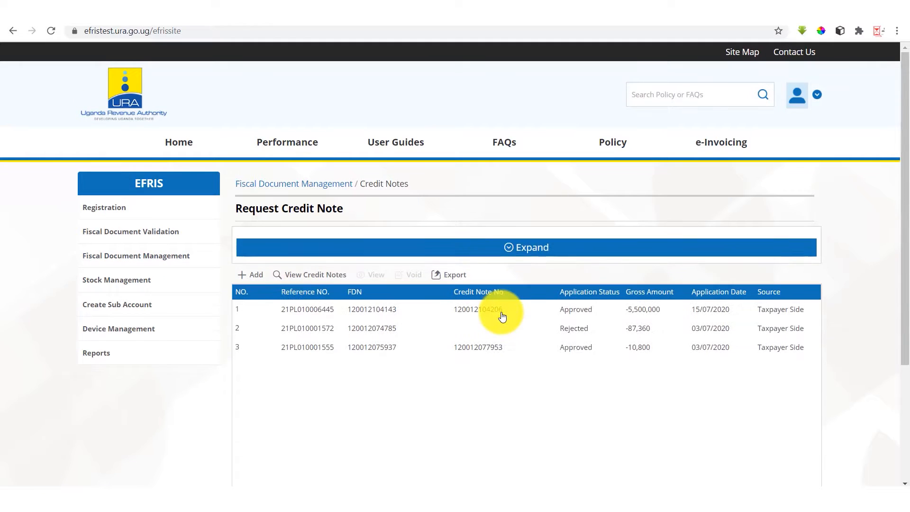
double_click(473, 309)
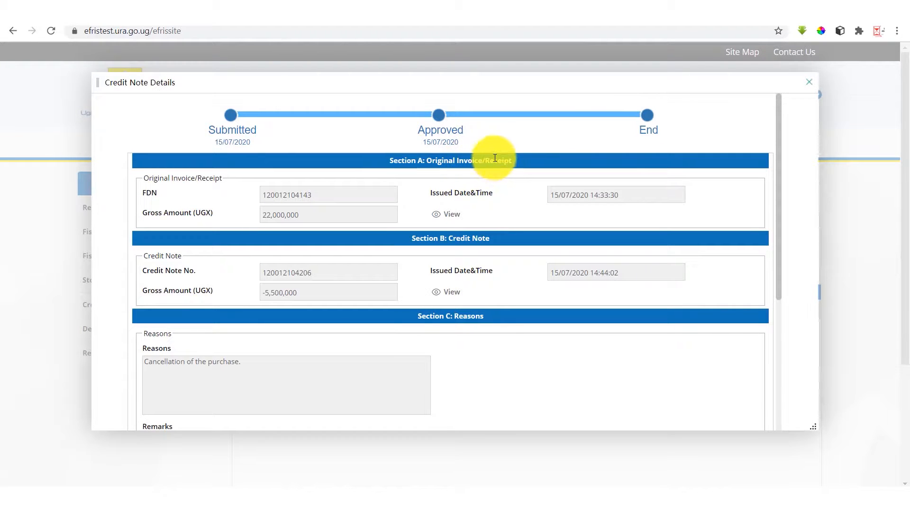
View the original invoice, close it, and read the issued credit note through to its end
left_click(448, 219)
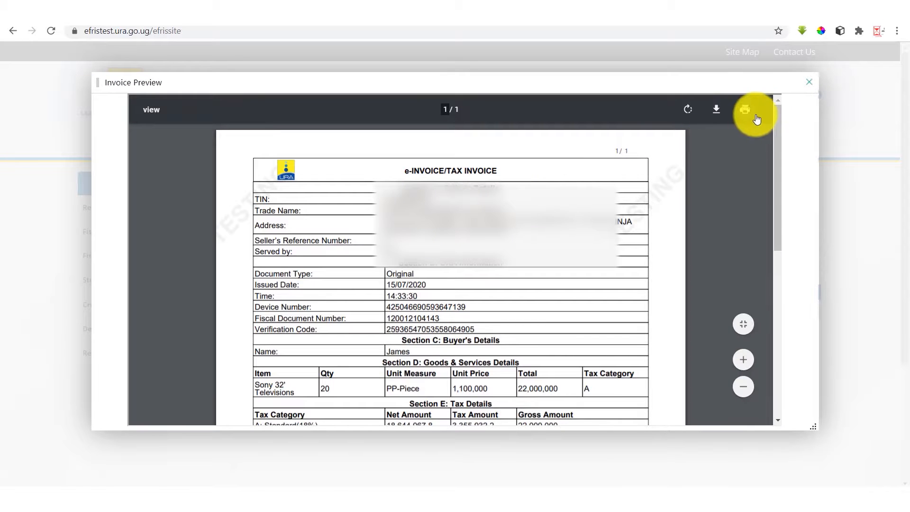
left_click(811, 83)
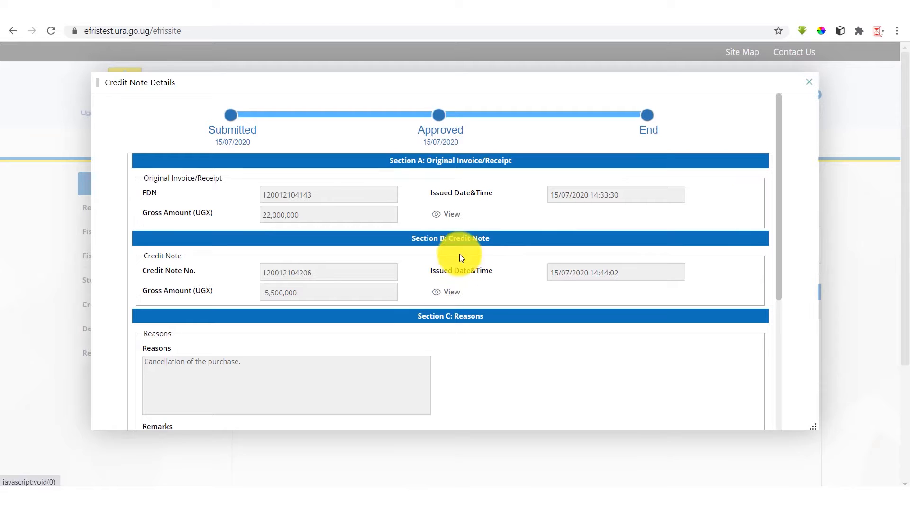
left_click(450, 292)
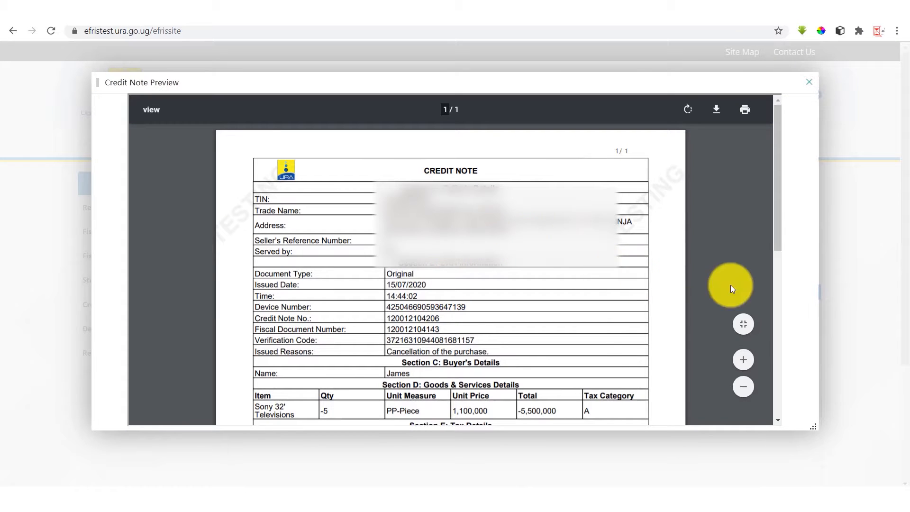
scroll(780, 348, "down", 5)
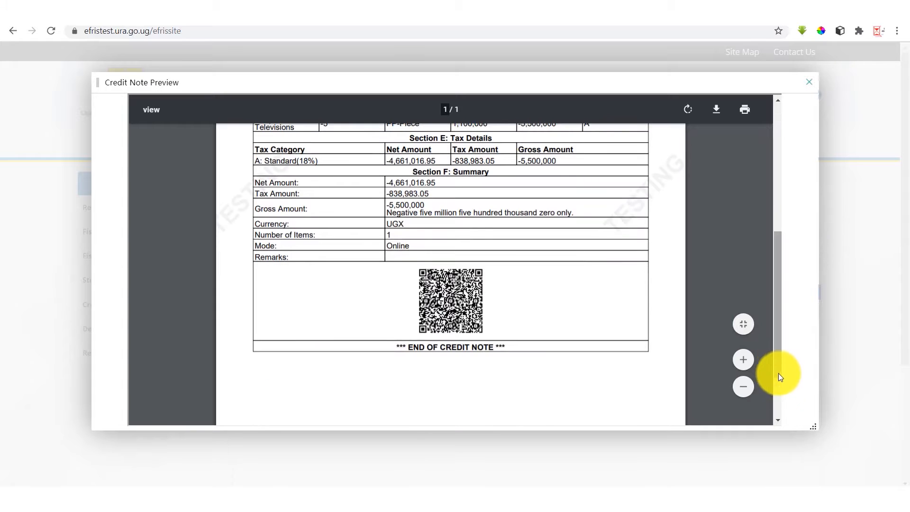
scroll(774, 410, "down", 2)
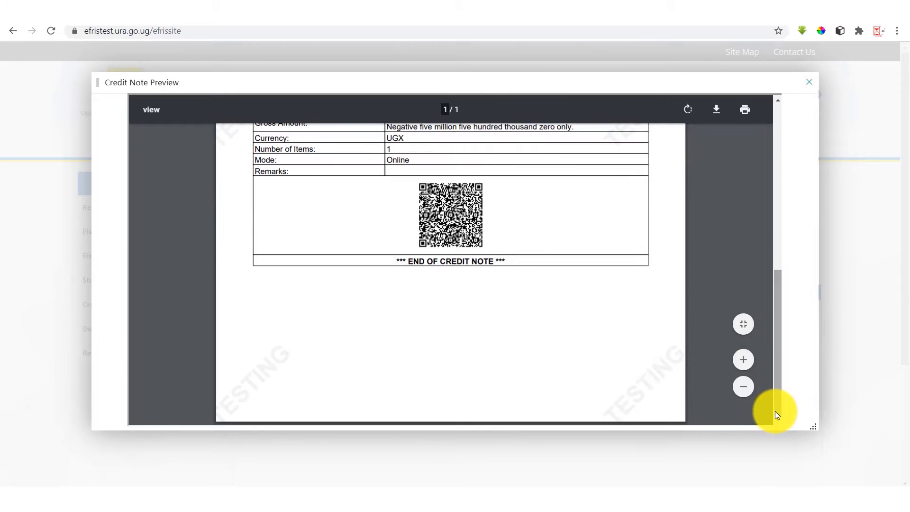